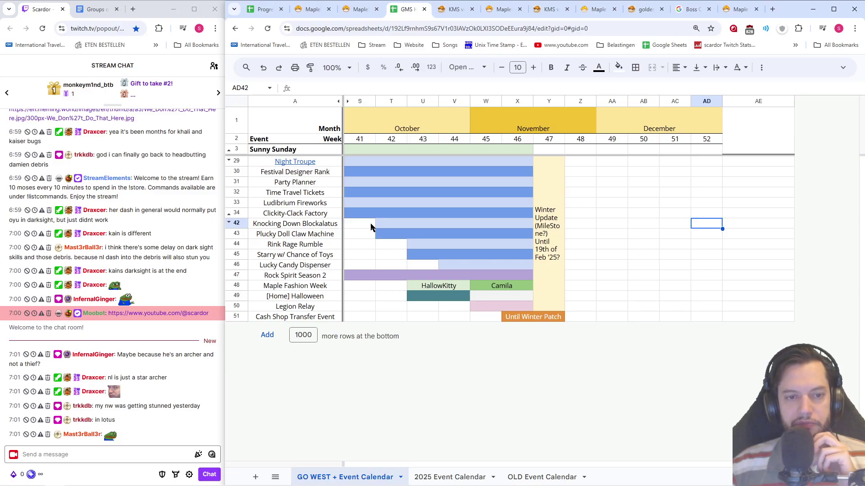
- Review the Knocking Down Blockalatus, Plucky Doll Claw Machine, Rink Rage Rumble and Starry w/ Chance of Toys entries in the event calendar
{"action": "left_click", "coordinate": [331, 235]}
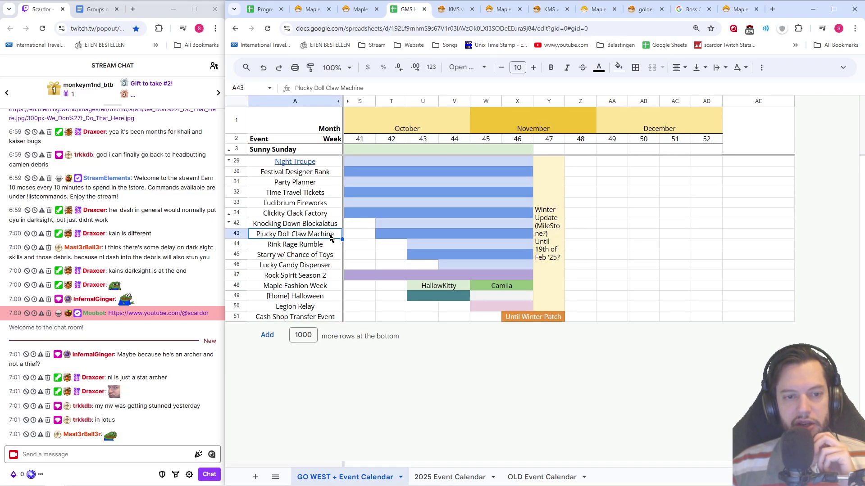
{"action": "left_click", "coordinate": [333, 227]}
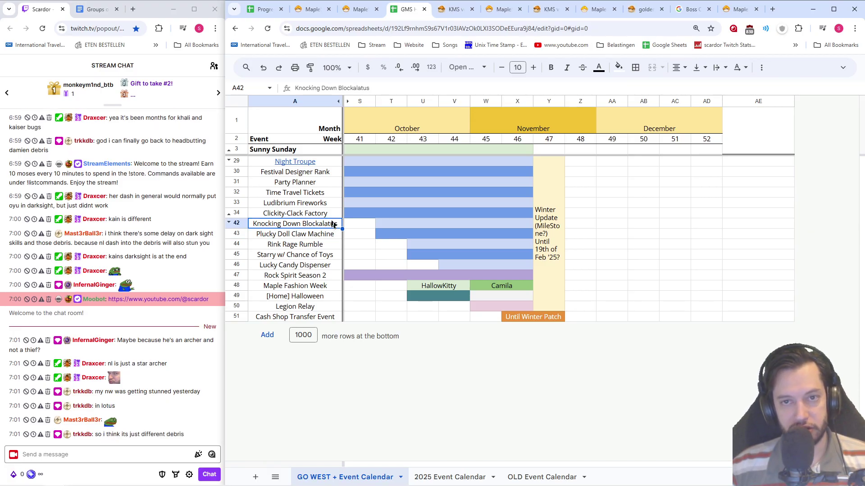
{"action": "left_click", "coordinate": [331, 238]}
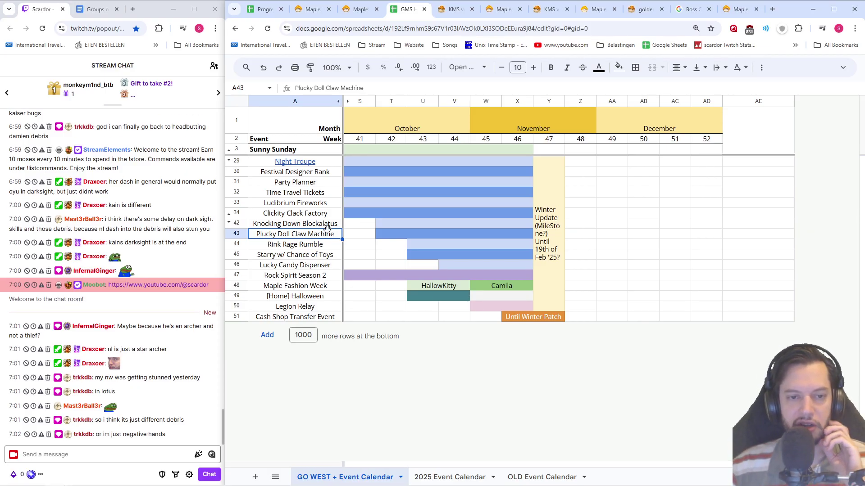
{"action": "left_click", "coordinate": [328, 247]}
{"action": "left_click_drag", "start_coordinate": [328, 247], "coordinate": [327, 255]}
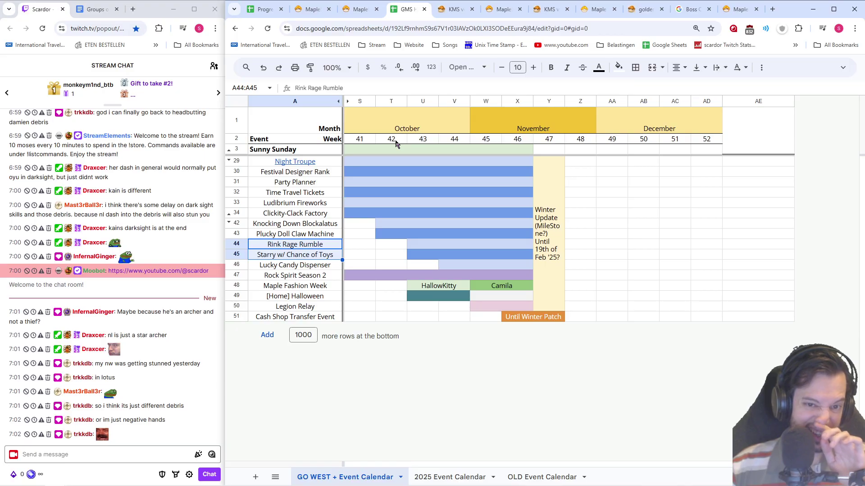
{"action": "left_click", "coordinate": [321, 247]}
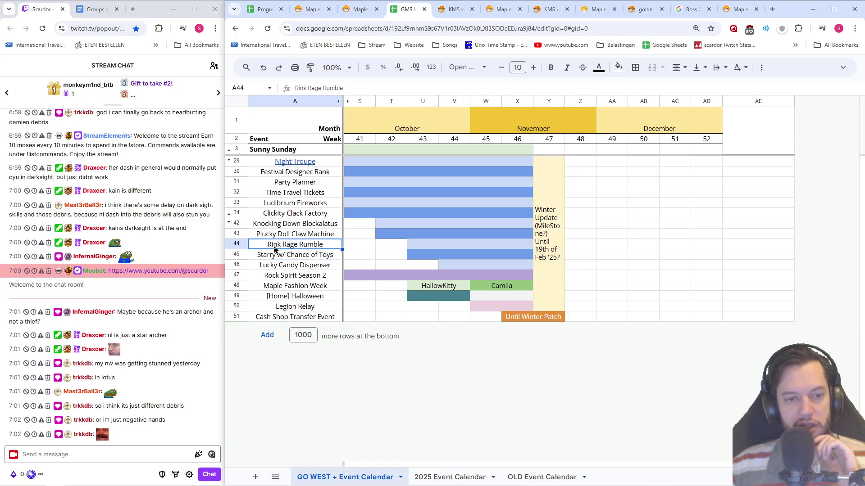
{"action": "left_click", "coordinate": [320, 257]}
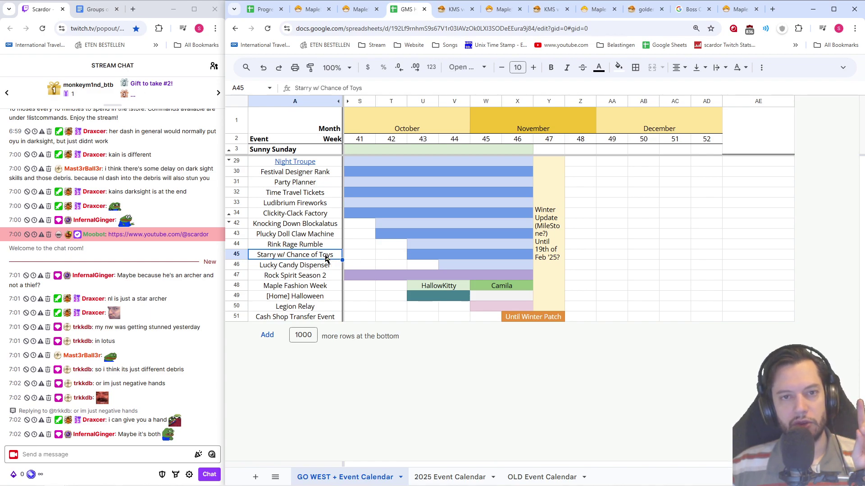
- Look over the open Ludibrium patch notes, reset ticket search results and October 9 cash shop update, and return to the event calendar
{"action": "left_click", "coordinate": [367, 9]}
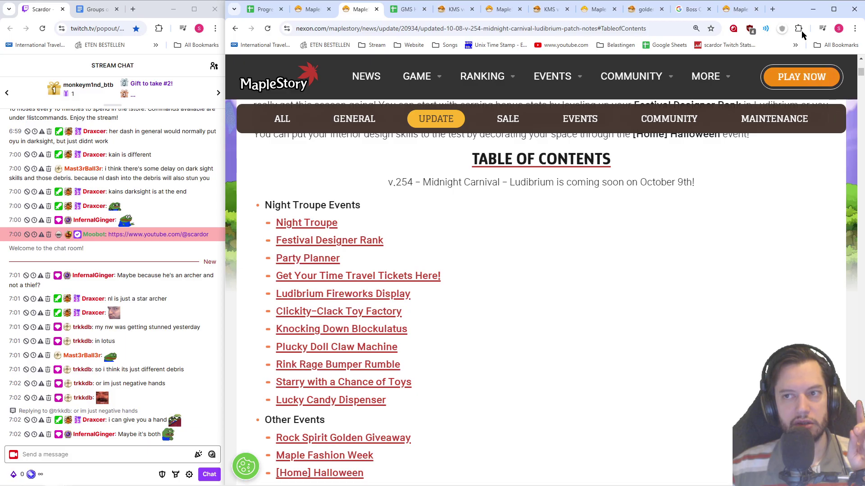
{"action": "left_click", "coordinate": [688, 11]}
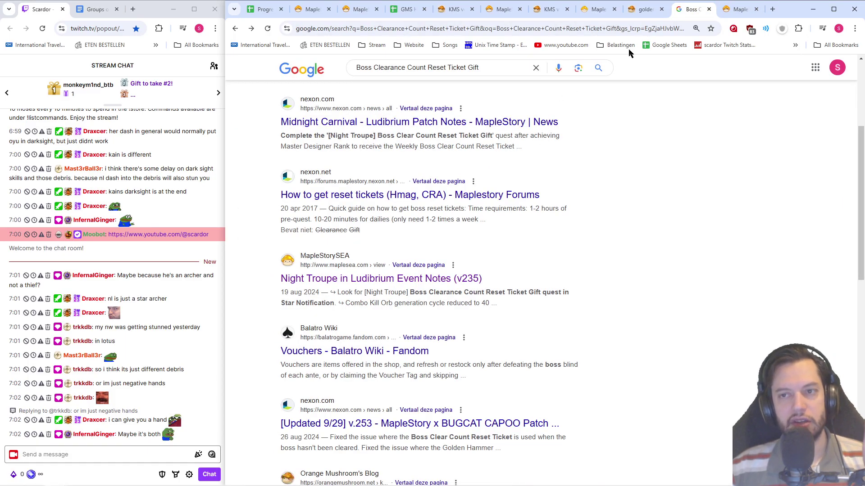
{"action": "left_click", "coordinate": [644, 9]}
{"action": "left_click", "coordinate": [361, 10]}
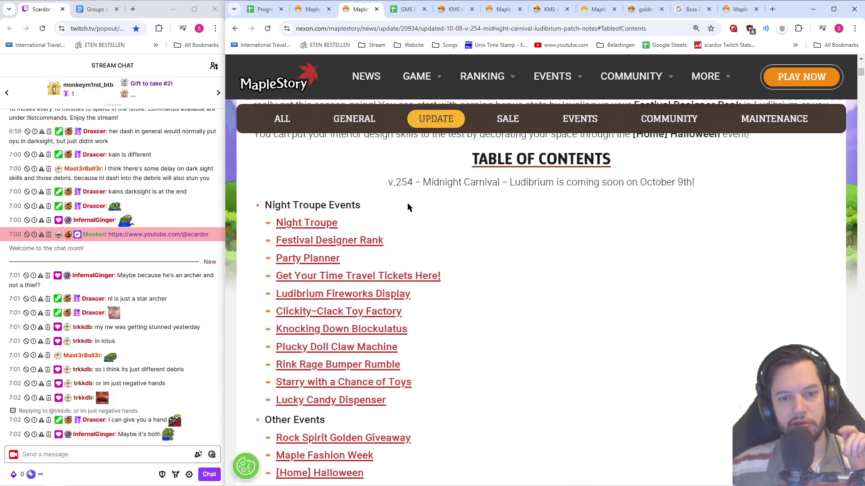
{"action": "left_click", "coordinate": [740, 9]}
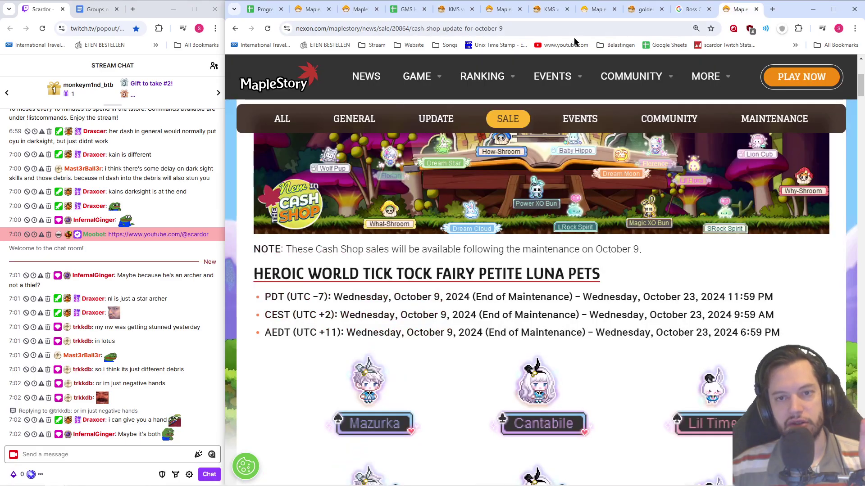
{"action": "left_click", "coordinate": [360, 9]}
{"action": "left_click", "coordinate": [405, 9]}
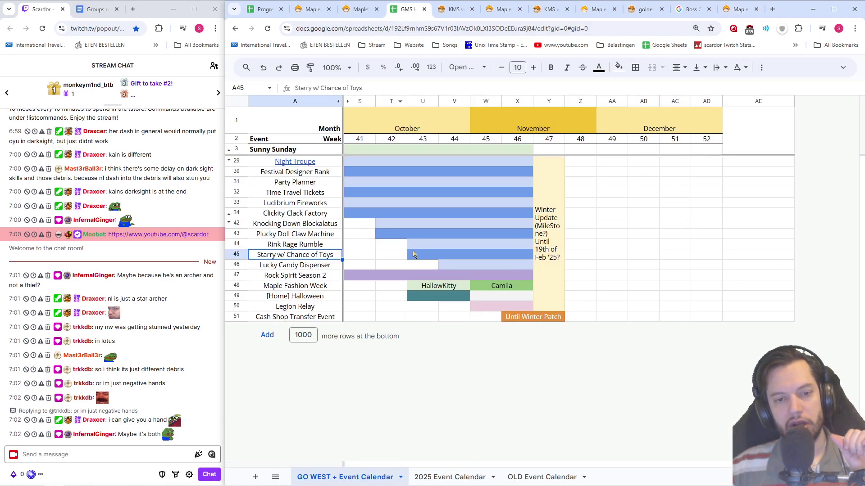
- Examine the weeks scheduled for Starry w/ Chance of Toys and Lucky Candy Dispenser in the event calendar
{"action": "left_click_drag", "start_coordinate": [432, 255], "coordinate": [517, 255]}
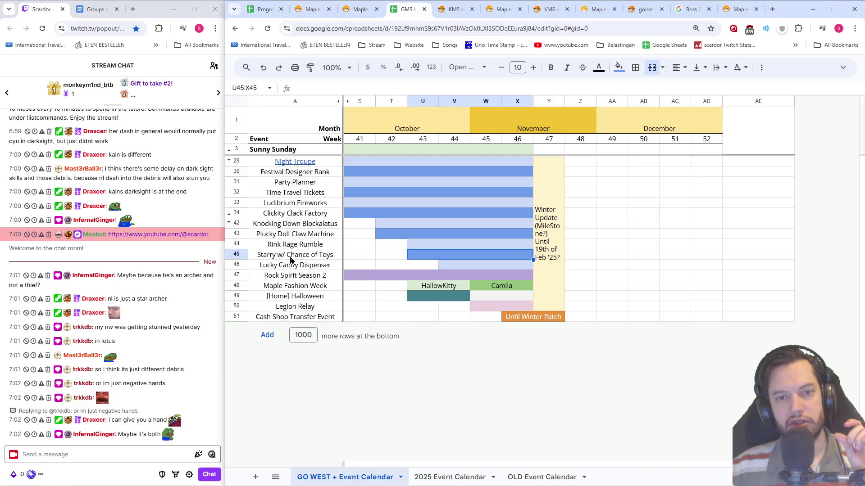
{"action": "left_click", "coordinate": [308, 259]}
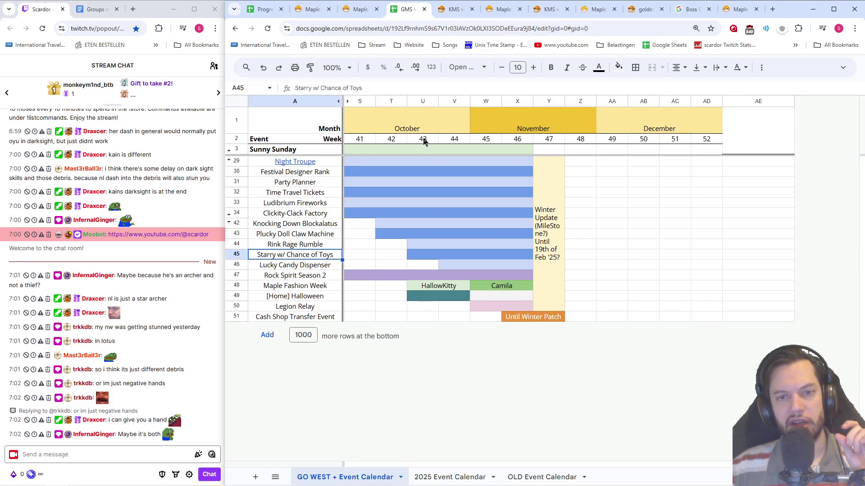
{"action": "left_click", "coordinate": [433, 259]}
{"action": "left_click", "coordinate": [314, 258]}
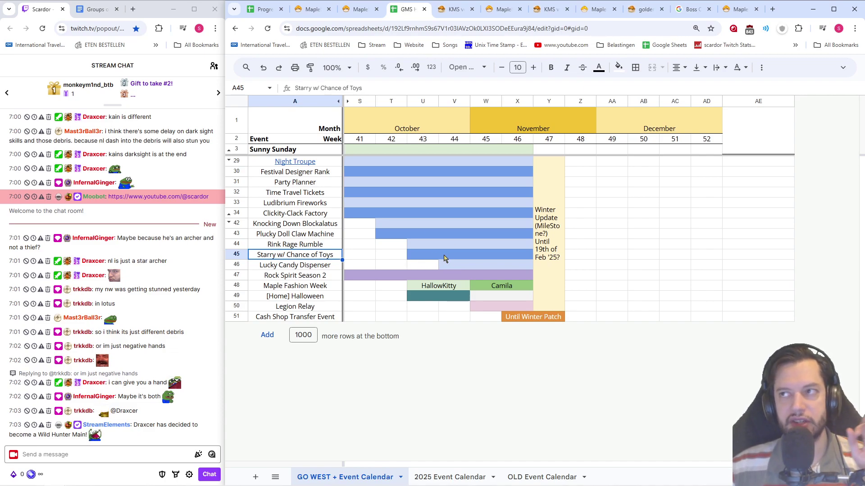
{"action": "mouse_move", "coordinate": [379, 253]}
{"action": "left_mouse_down"}
{"action": "mouse_move", "coordinate": [347, 172]}
{"action": "mouse_move", "coordinate": [316, 183]}
{"action": "mouse_move", "coordinate": [378, 252]}
{"action": "left_mouse_up"}
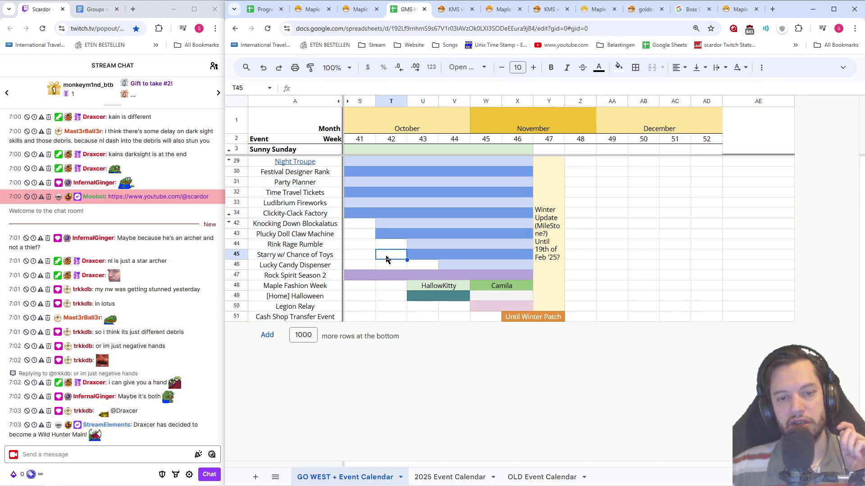
{"action": "left_click", "coordinate": [422, 259]}
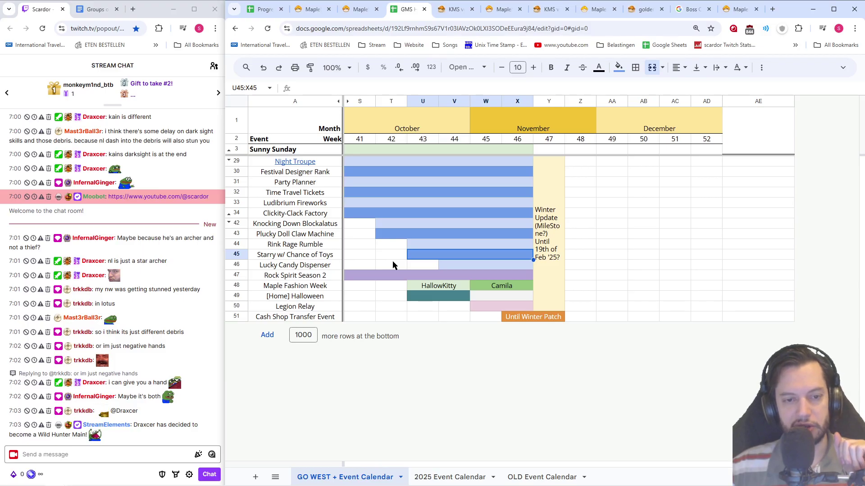
{"action": "left_click", "coordinate": [453, 267]}
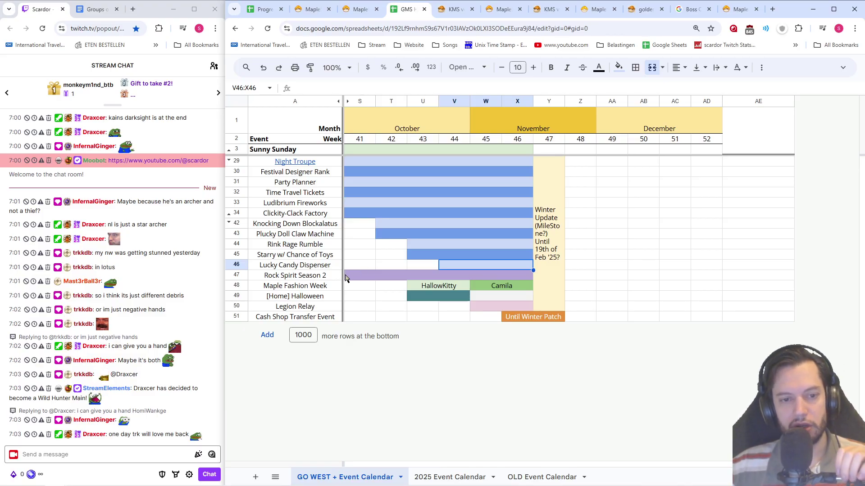
- Examine the schedule bars of Rock Spirit Season 2, Maple Fashion Week and [Home] Halloween
{"action": "left_click", "coordinate": [236, 275]}
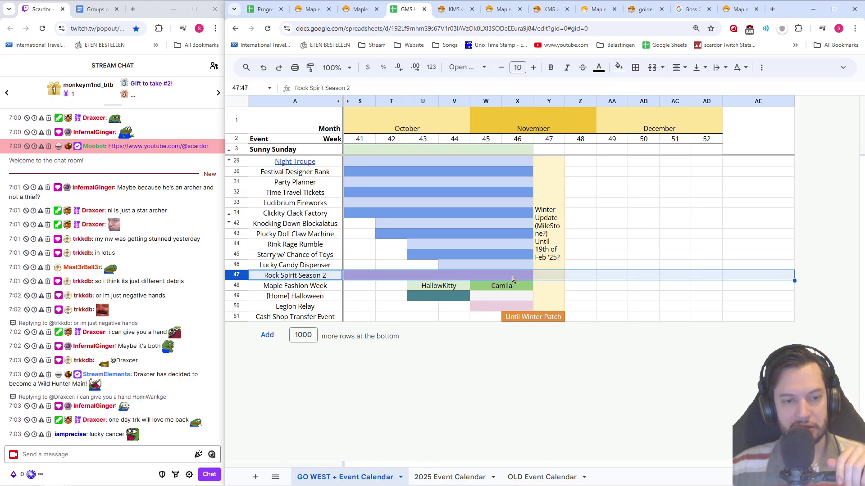
{"action": "left_click", "coordinate": [501, 288]}
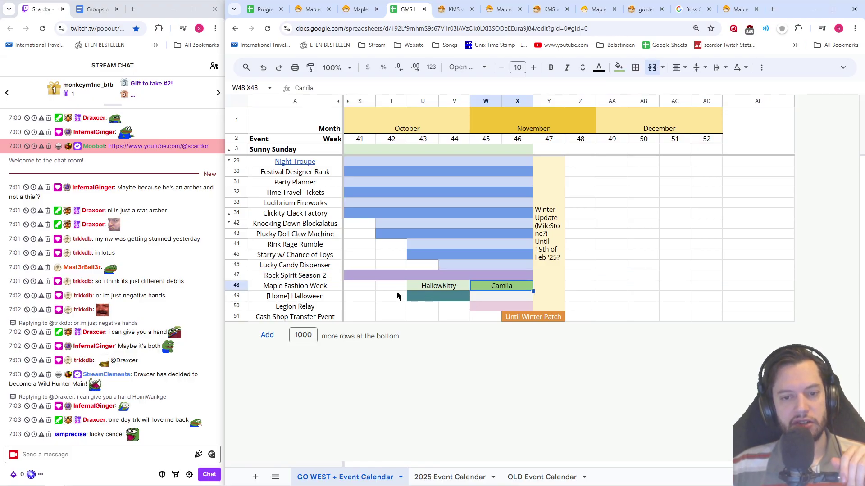
{"action": "left_click", "coordinate": [439, 287]}
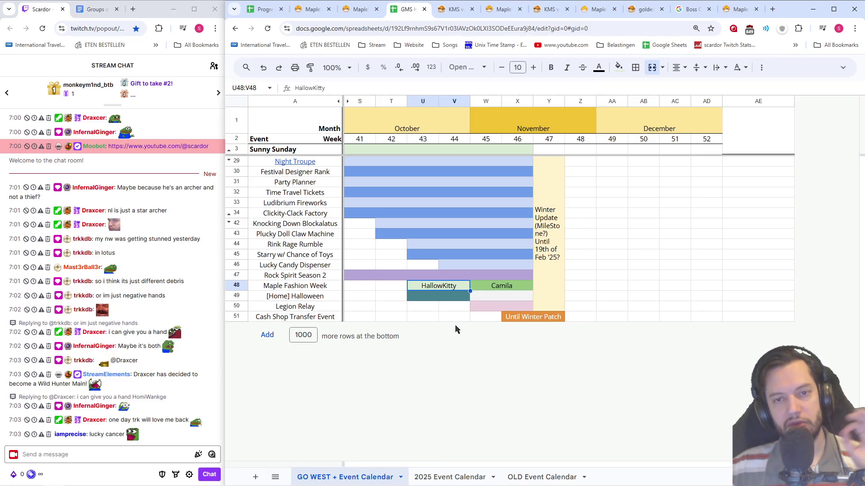
{"action": "left_click", "coordinate": [504, 290]}
{"action": "left_click", "coordinate": [466, 290]}
{"action": "left_click", "coordinate": [491, 288]}
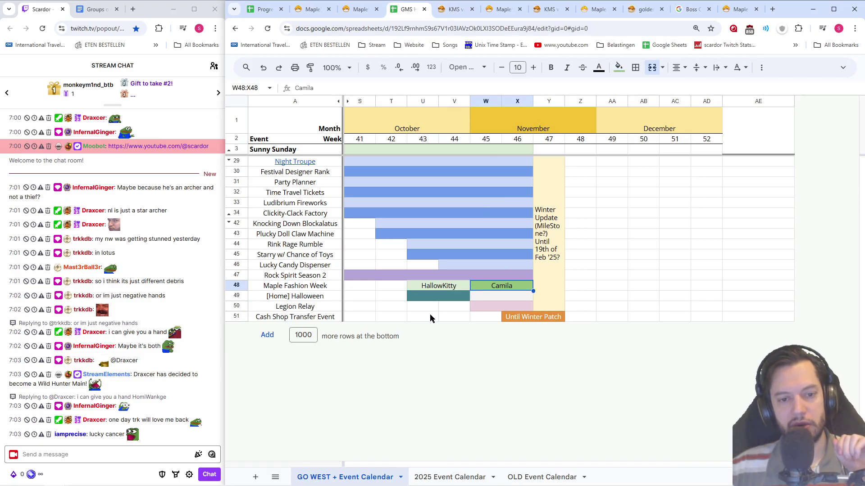
{"action": "left_click", "coordinate": [448, 299]}
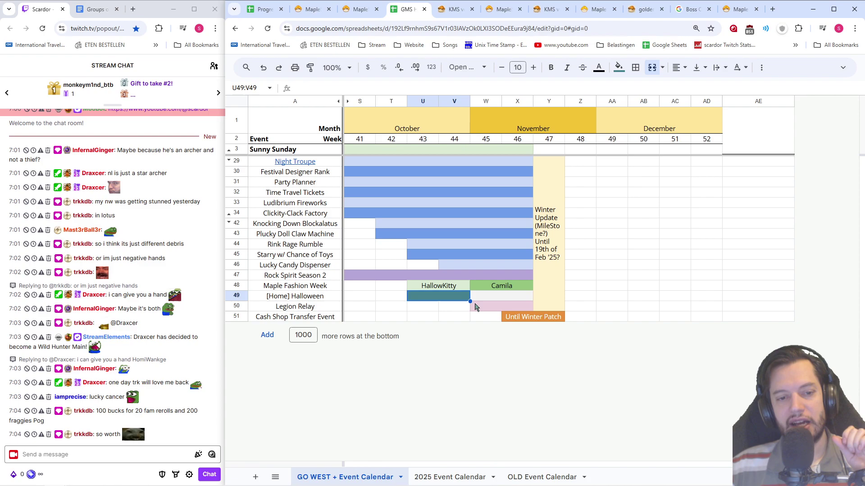
- Examine the Legion Relay and Cash Shop Transfer Event periods against the Winter Update block and its week
{"action": "left_click", "coordinate": [490, 310]}
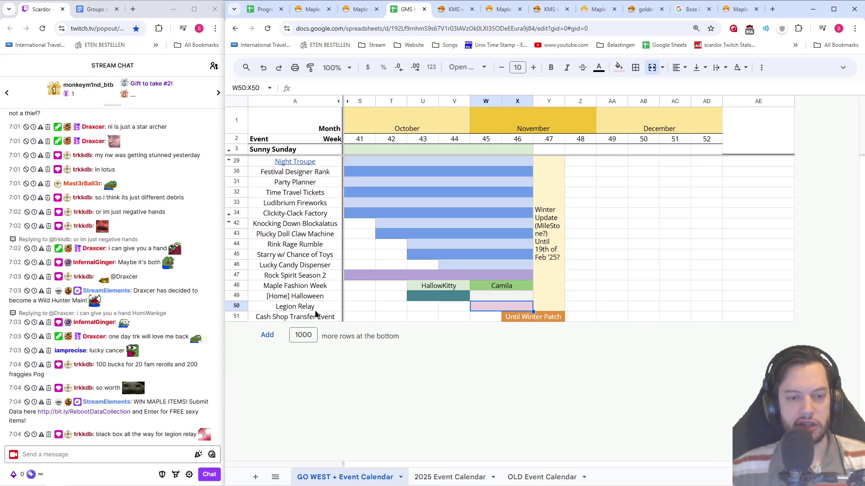
{"action": "left_click", "coordinate": [299, 306]}
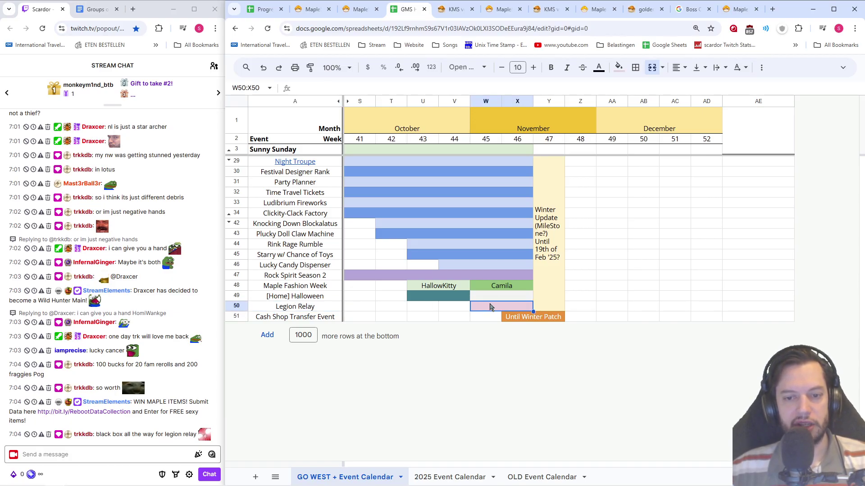
{"action": "left_click", "coordinate": [328, 319]}
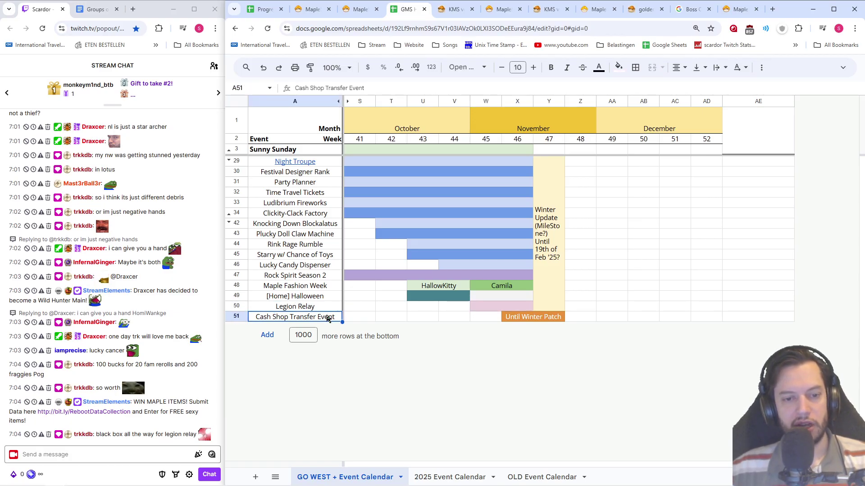
{"action": "left_click", "coordinate": [526, 319]}
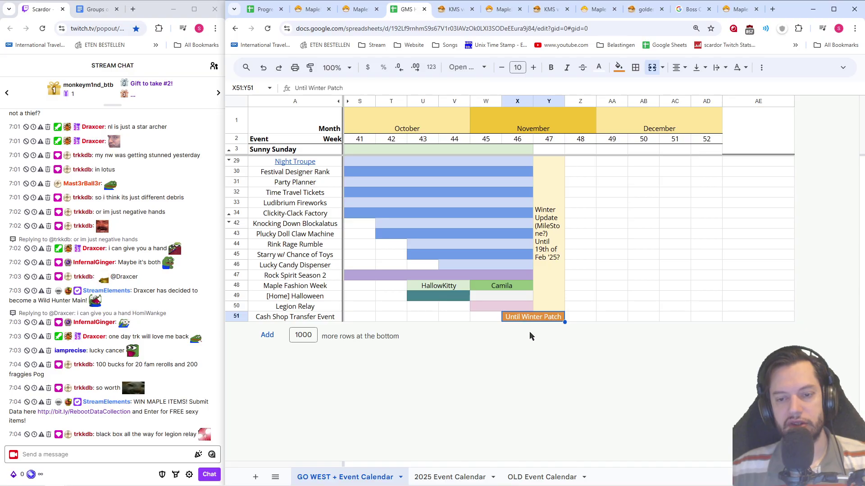
{"action": "left_click", "coordinate": [558, 207]}
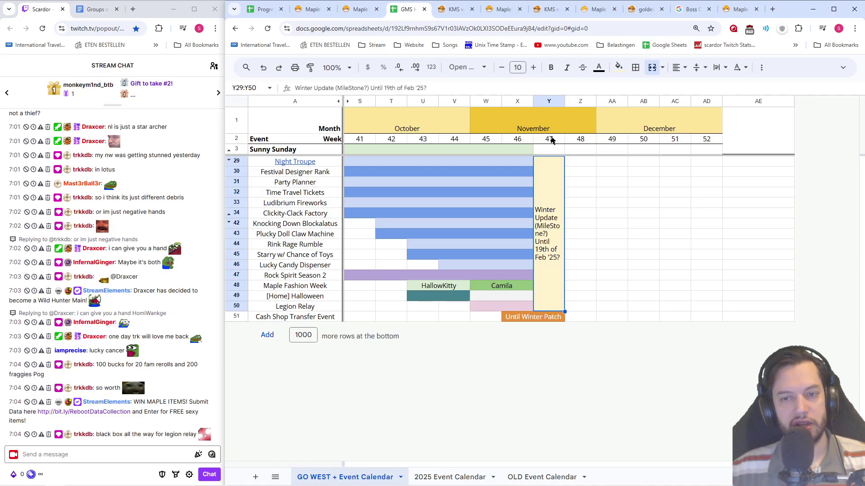
{"action": "left_click", "coordinate": [513, 318]}
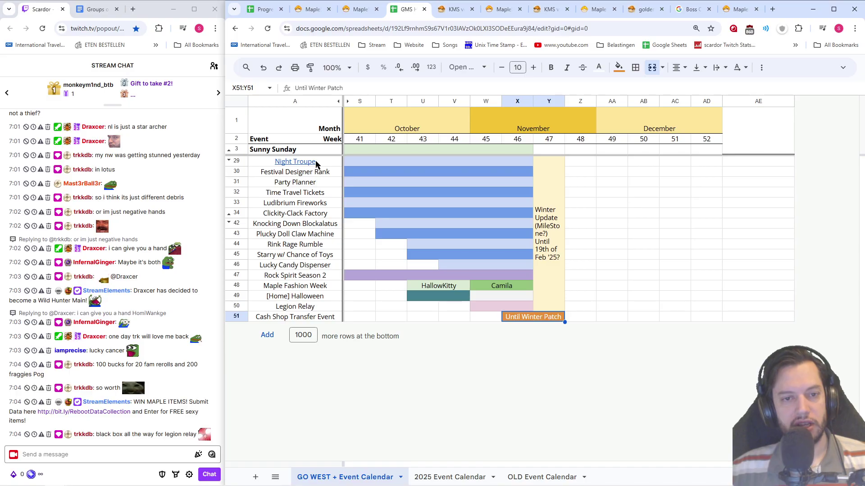
{"action": "left_click", "coordinate": [485, 316]}
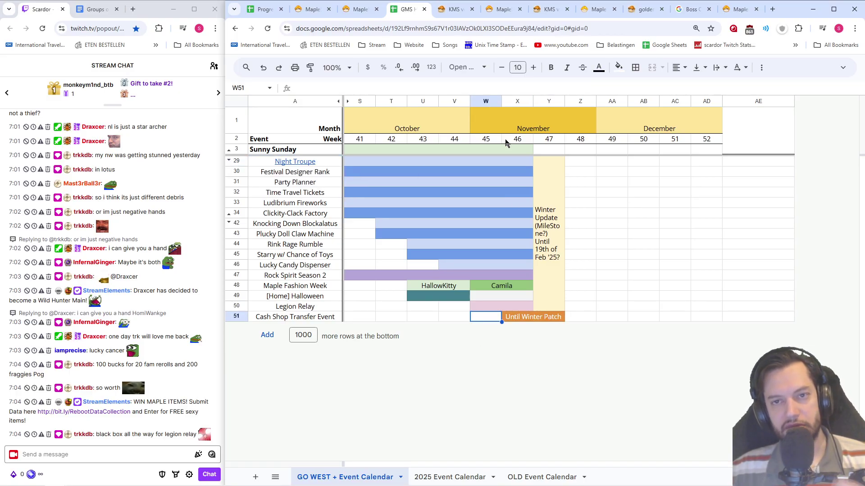
{"action": "key", "text": "Right"}
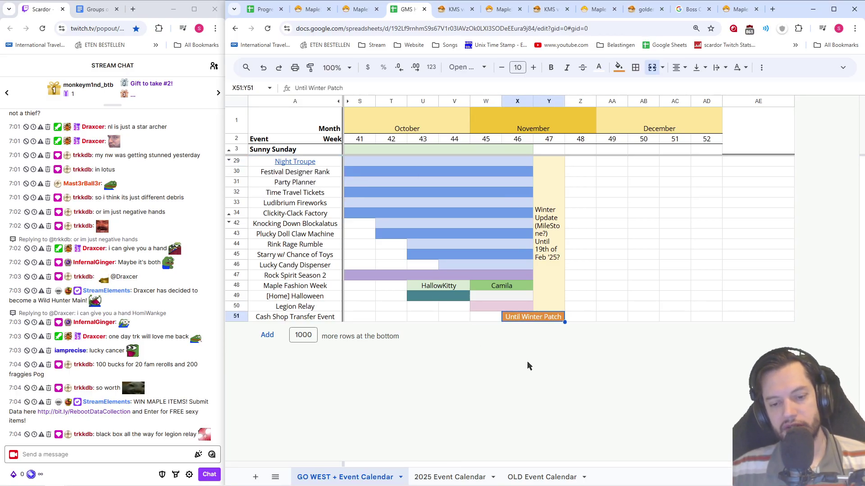
- Check the month headers on the 2025 Event Calendar sheet and return to the GO WEST + Event Calendar sheet
{"action": "left_click", "coordinate": [447, 477]}
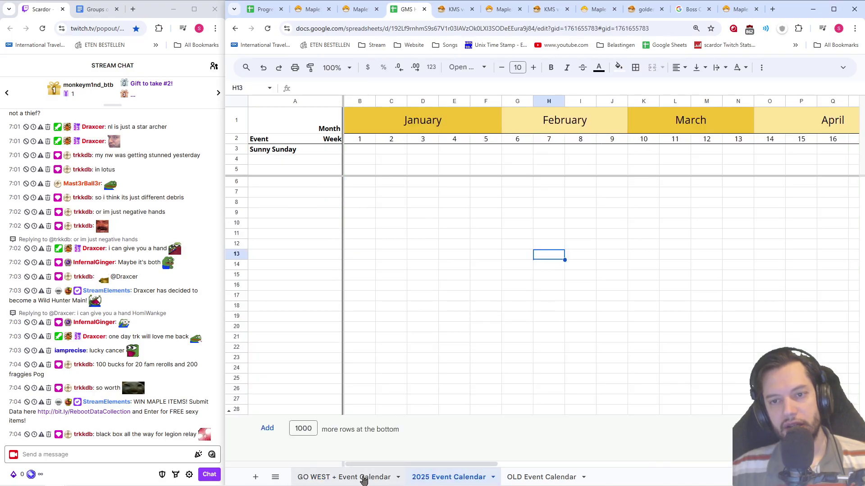
{"action": "left_click", "coordinate": [363, 477]}
{"action": "key", "text": "Left"}
{"action": "key", "text": "Return"}
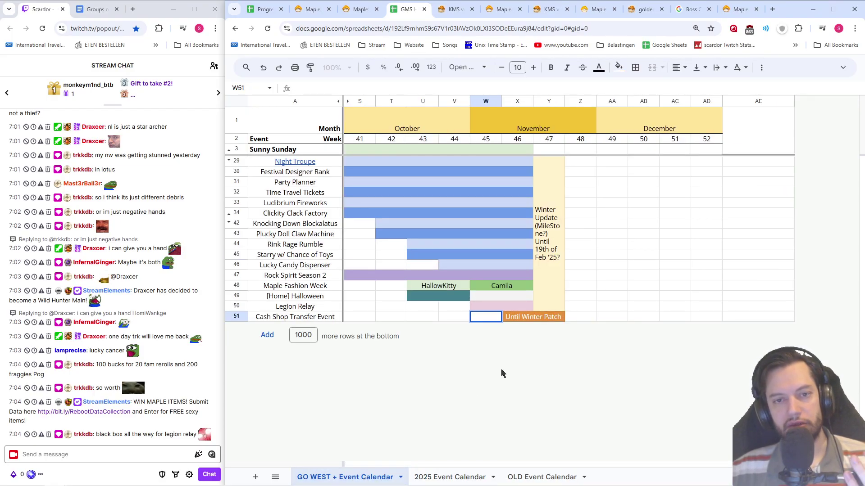
- Set the font size of the October, November and December headers in row 1 to 14
{"action": "left_click_drag", "start_coordinate": [650, 136], "coordinate": [430, 131]}
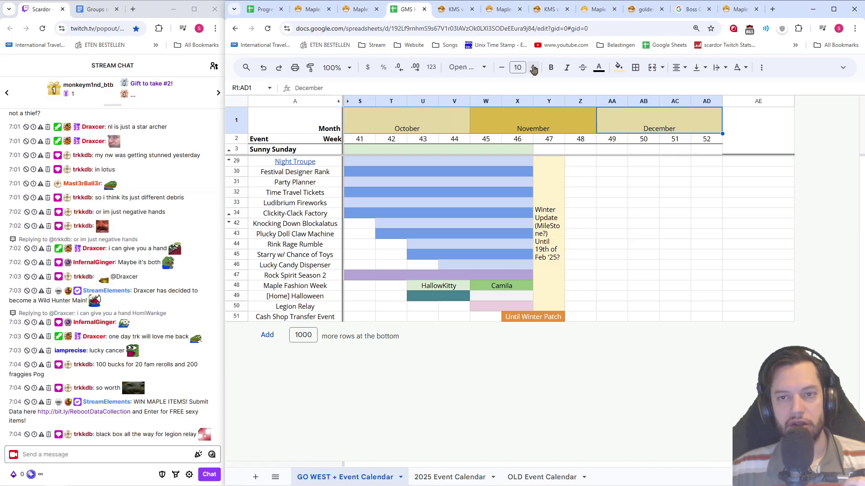
{"action": "left_click", "coordinate": [533, 67]}
{"action": "left_click", "coordinate": [533, 67]}
{"action": "left_click", "coordinate": [533, 67]}
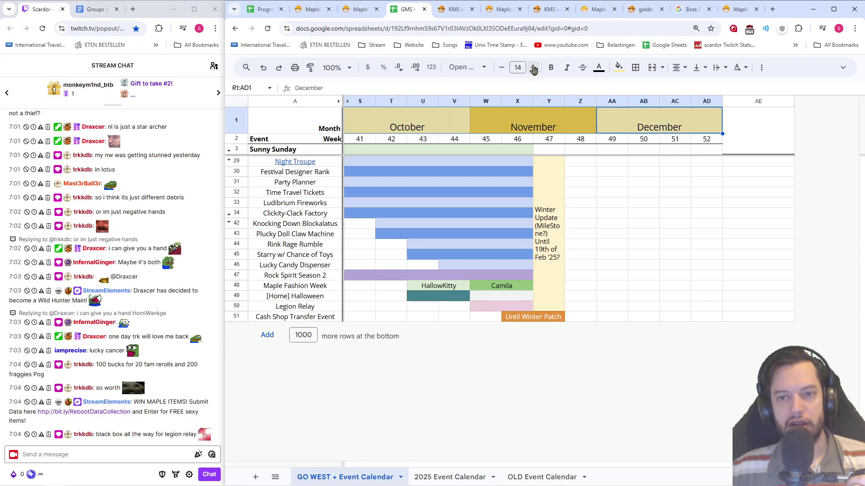
{"action": "left_click", "coordinate": [636, 68]}
{"action": "left_click", "coordinate": [651, 68]}
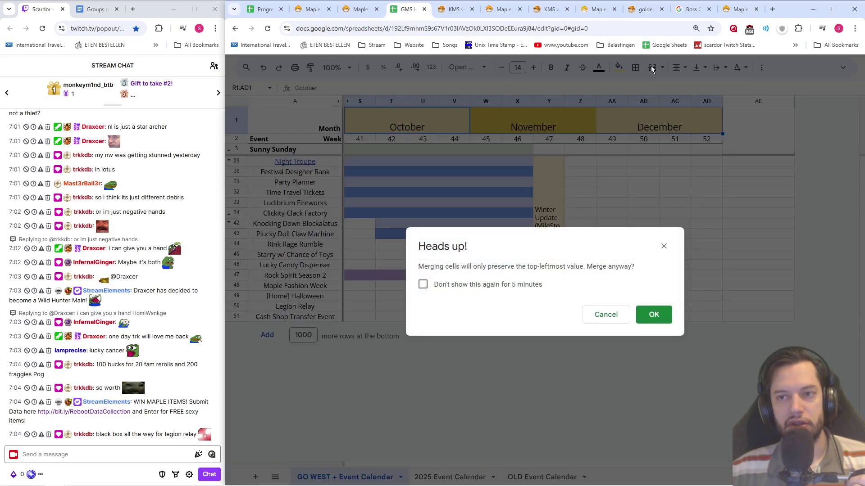
{"action": "left_click", "coordinate": [612, 317]}
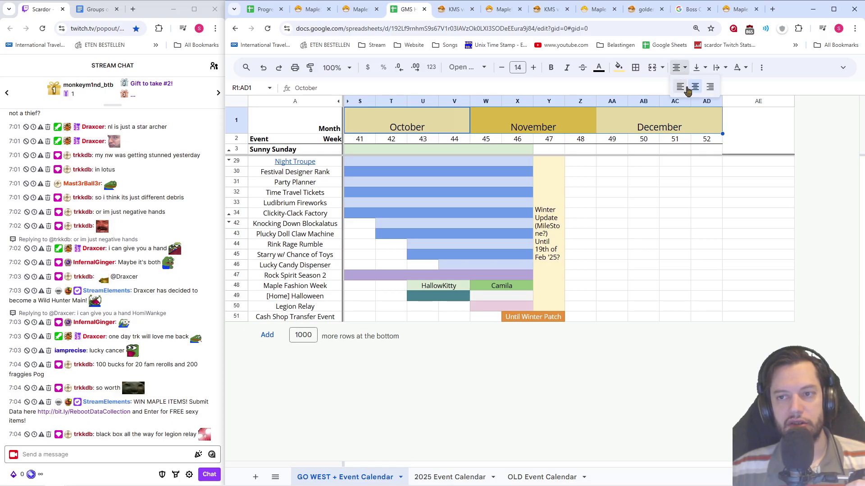
- Align the October, November and December headers in row 1 to the vertical middle of their cells
{"action": "left_click", "coordinate": [697, 68]}
{"action": "left_click", "coordinate": [715, 87]}
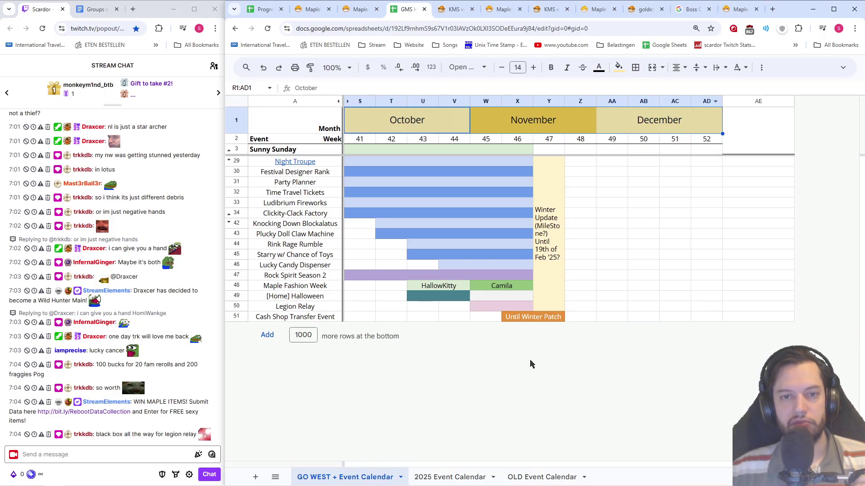
{"action": "key", "text": "ctrl+z"}
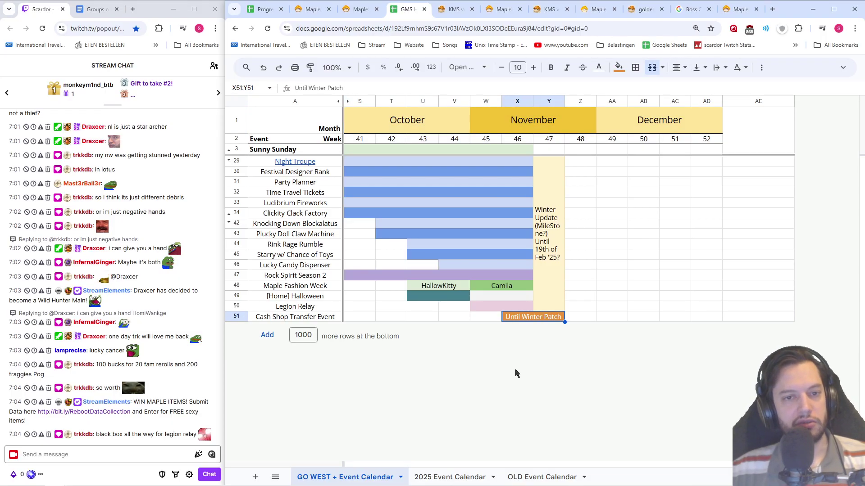
- Align the Month label in cell A1 to the vertical middle, with its horizontal alignment set to right
{"action": "left_click", "coordinate": [326, 125]}
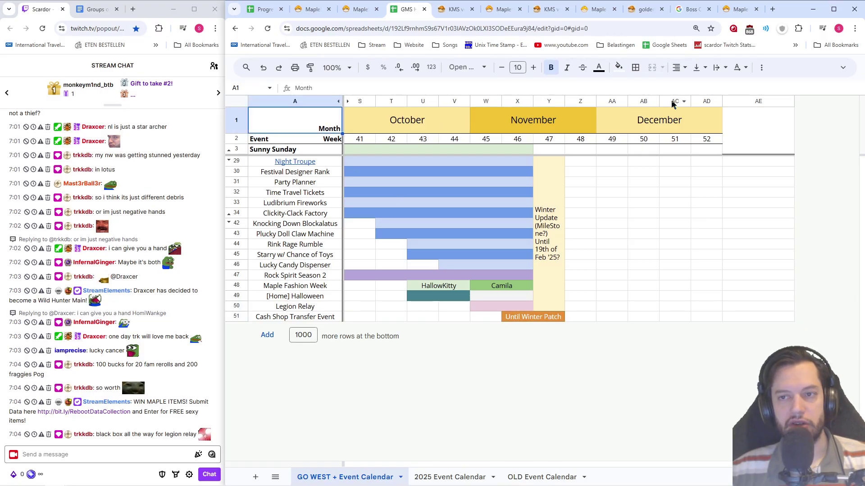
{"action": "left_click", "coordinate": [678, 67]}
{"action": "left_click", "coordinate": [696, 87]}
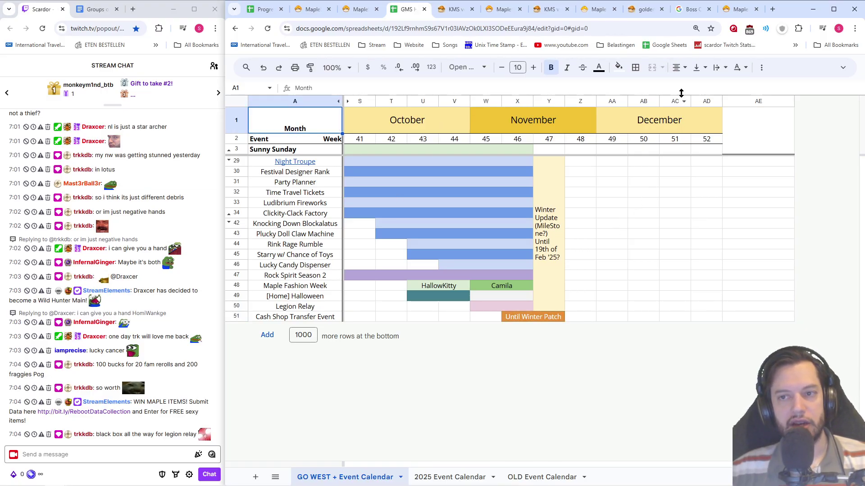
{"action": "left_click", "coordinate": [679, 68]}
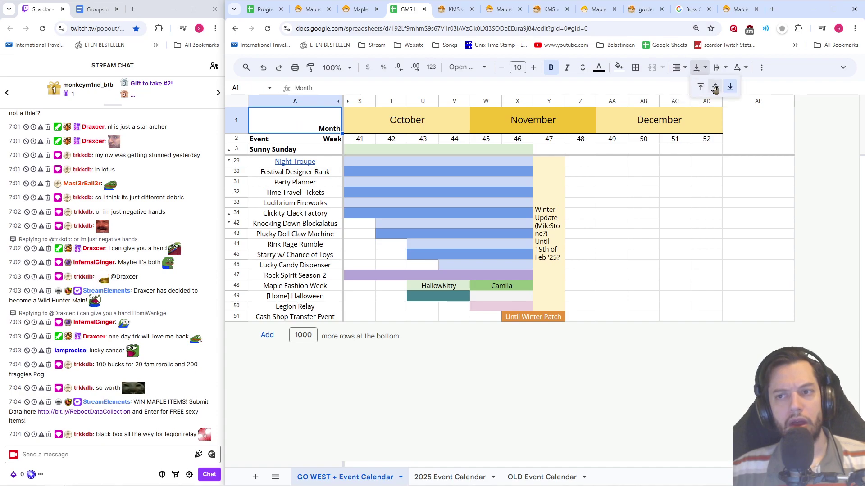
{"action": "left_click", "coordinate": [709, 87]}
{"action": "left_click", "coordinate": [532, 317]}
{"action": "key", "text": "Left"}
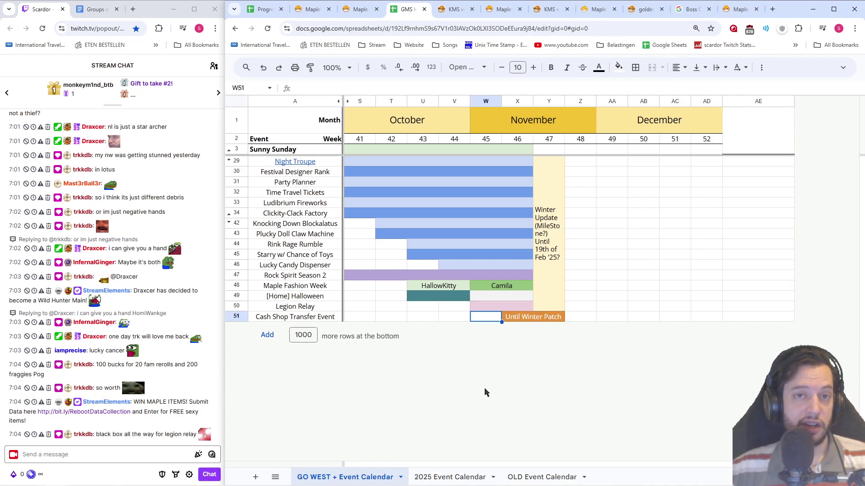